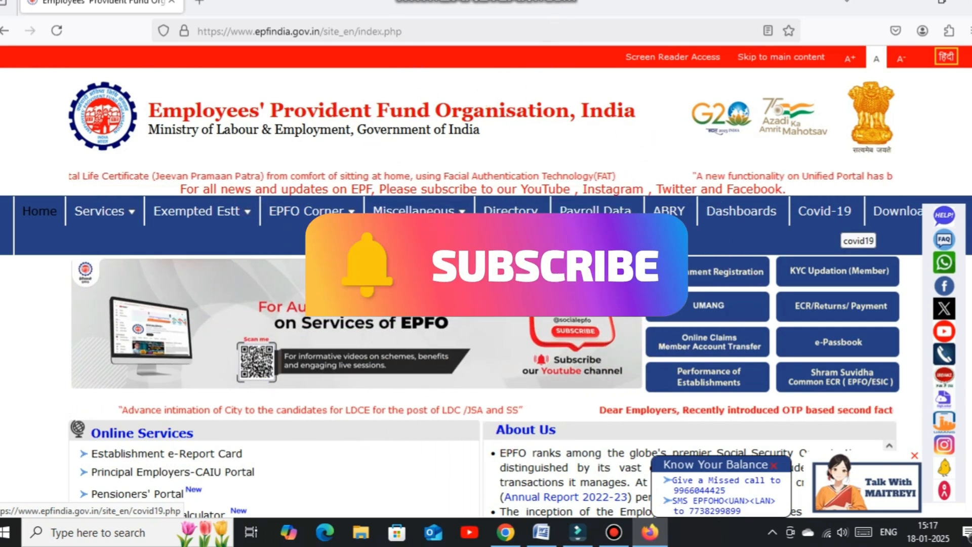
# Look through the portal's online services and open the member's service history
pyautogui.moveTo(650, 531)
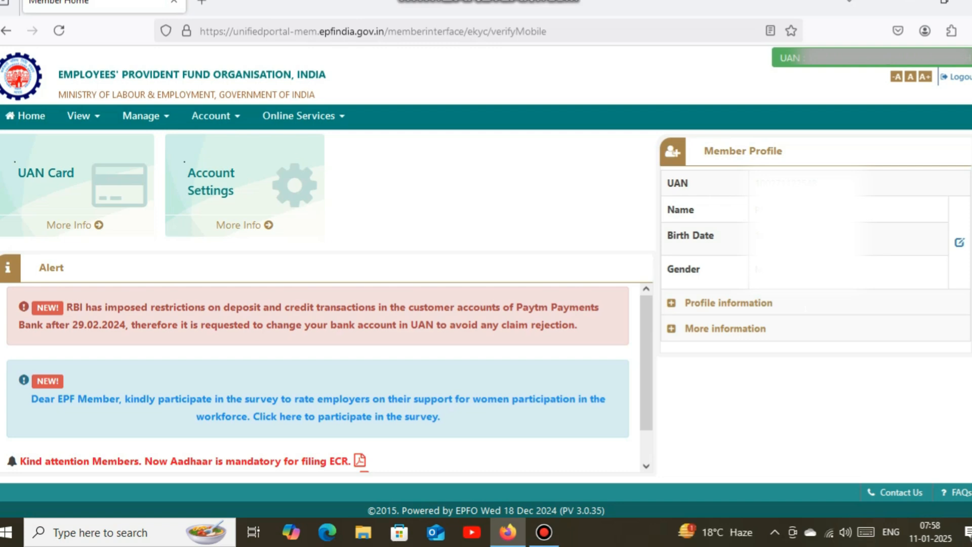
pyautogui.click(299, 116)
pyautogui.click(321, 198)
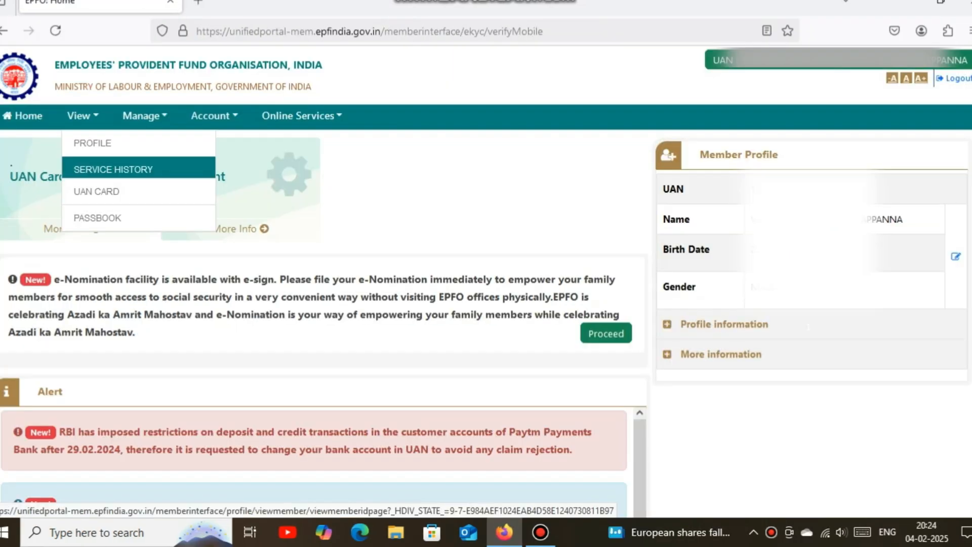
pyautogui.click(113, 167)
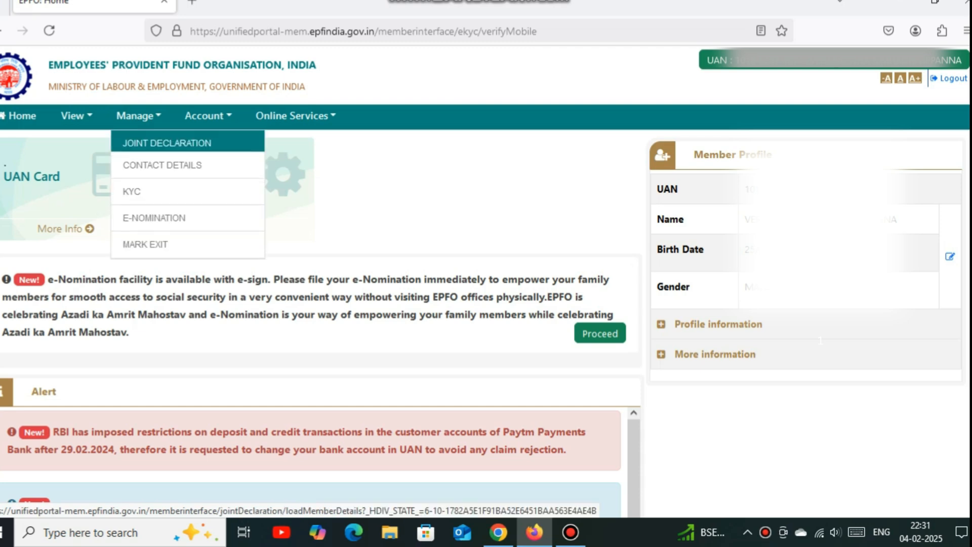
# Open the Joint Declaration form and load the details for the selected member ID
pyautogui.click(167, 143)
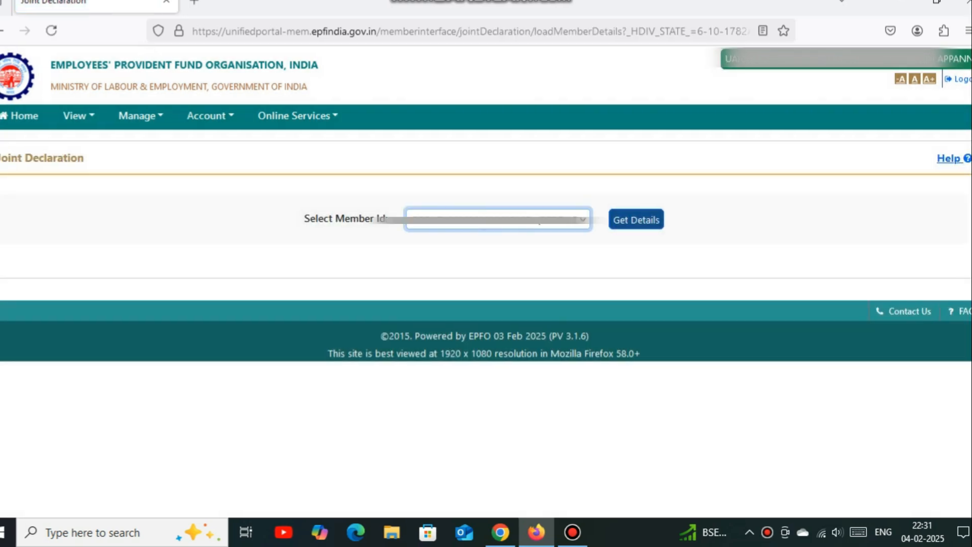
pyautogui.click(636, 220)
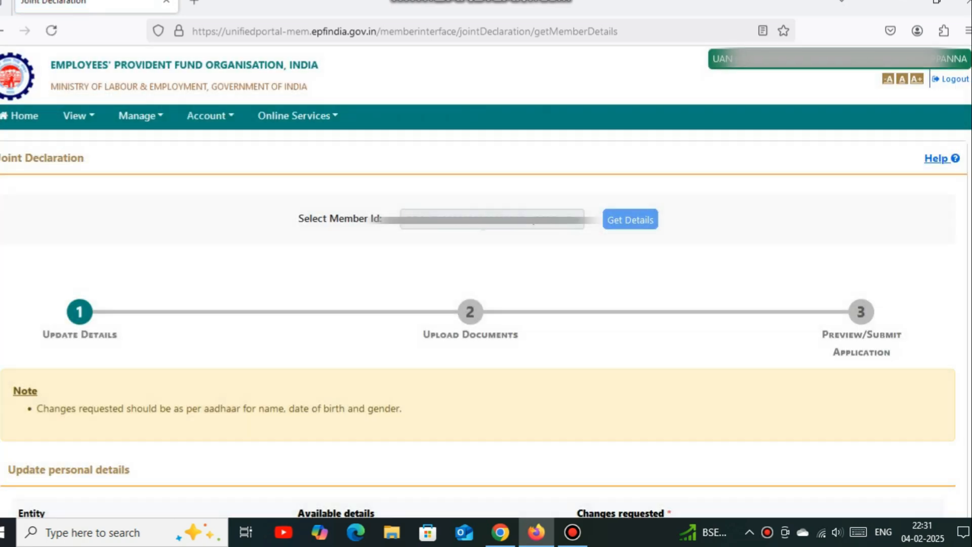
# Set the requested Date Of Joining EPF in the service details to 01/08/2020
pyautogui.scroll(-10, 487, 324)
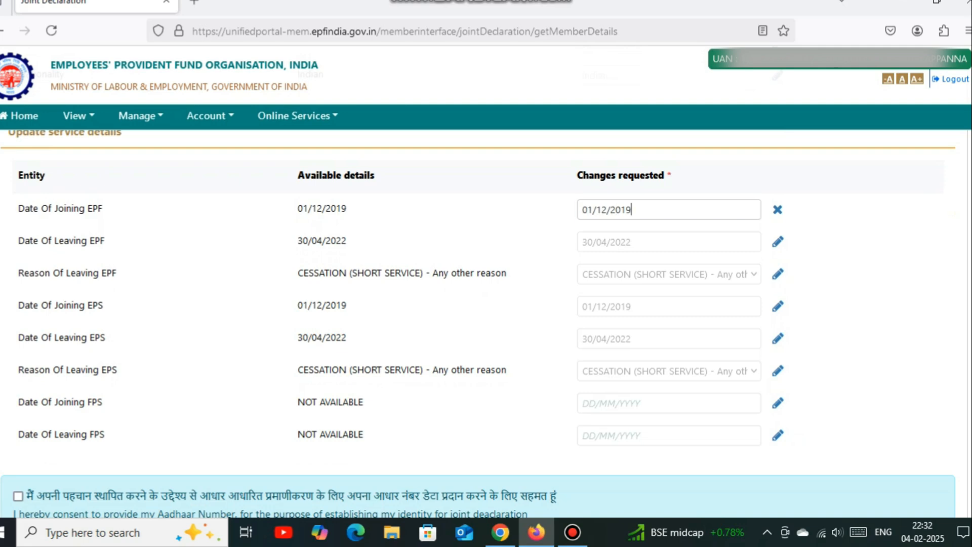
pyautogui.click(629, 209)
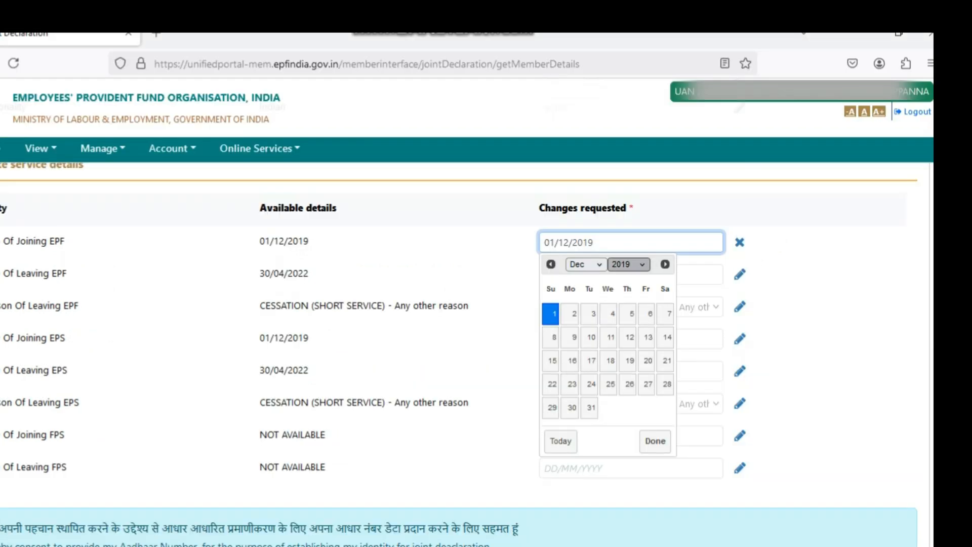
pyautogui.click(667, 231)
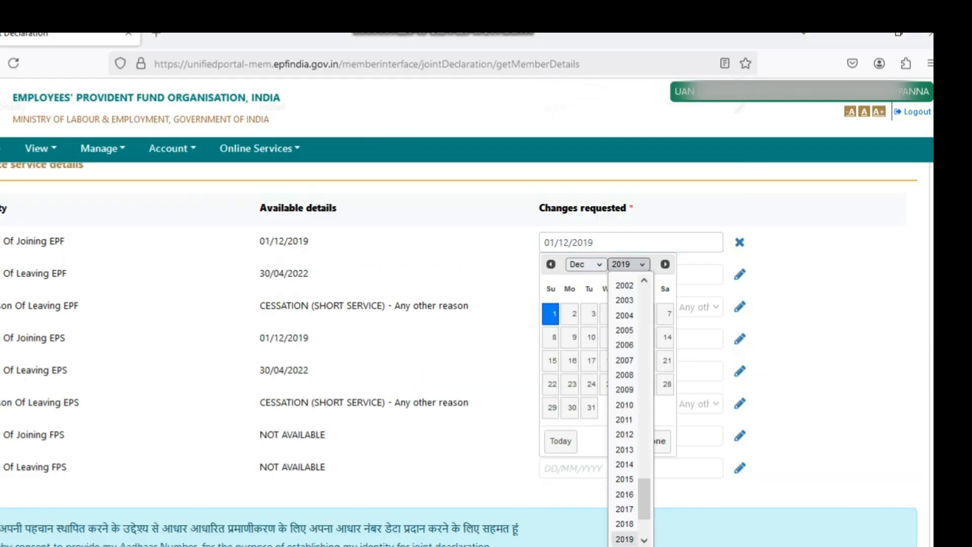
pyautogui.scroll(-2, 628, 410)
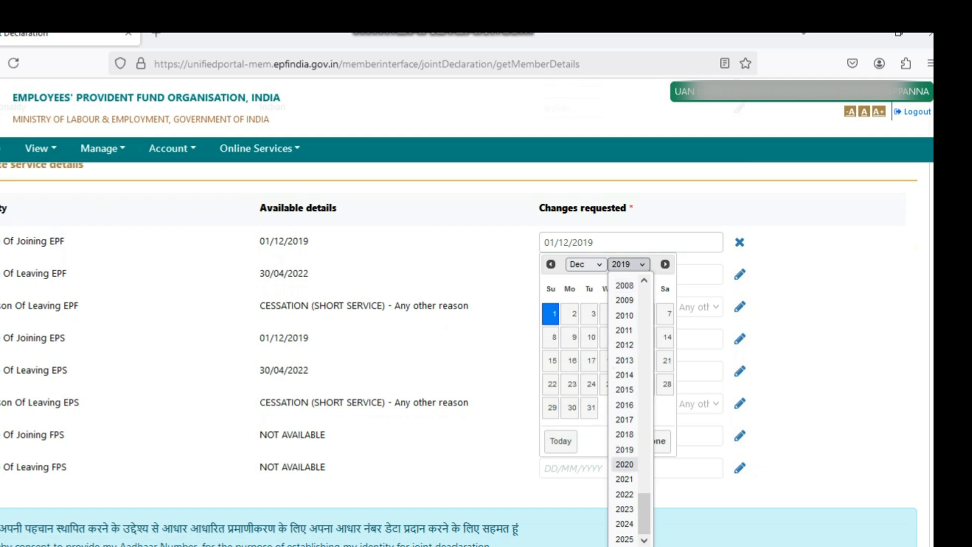
pyautogui.click(624, 464)
pyautogui.click(586, 264)
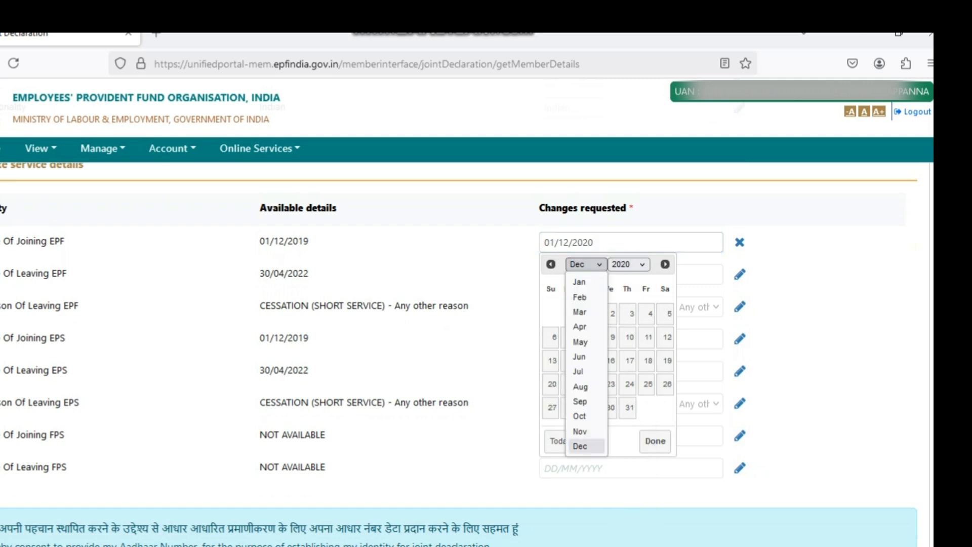
pyautogui.click(580, 387)
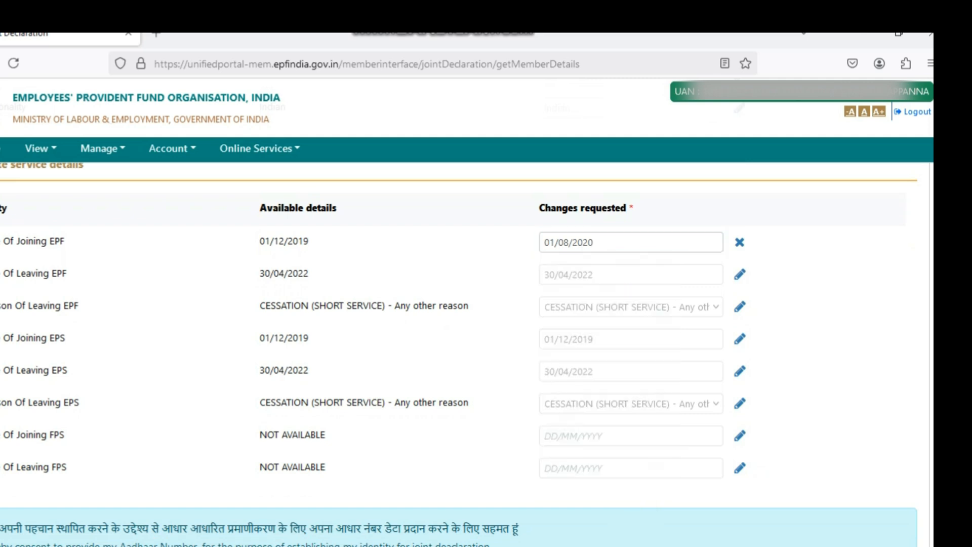
# Enable the Date Of Joining EPS entry for editing and set the requested date to 01/08/2020
pyautogui.click(740, 338)
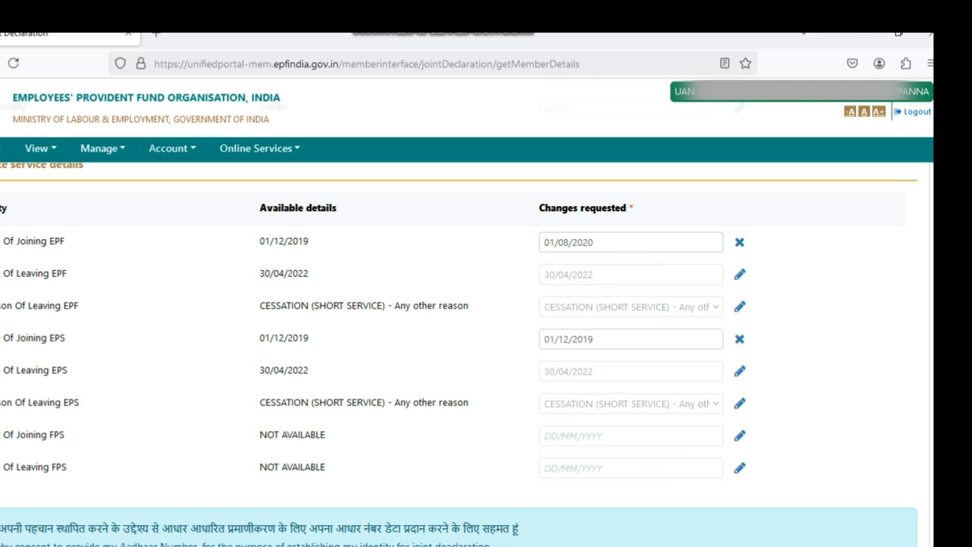
pyautogui.click(592, 339)
pyautogui.scroll(2, 607, 304)
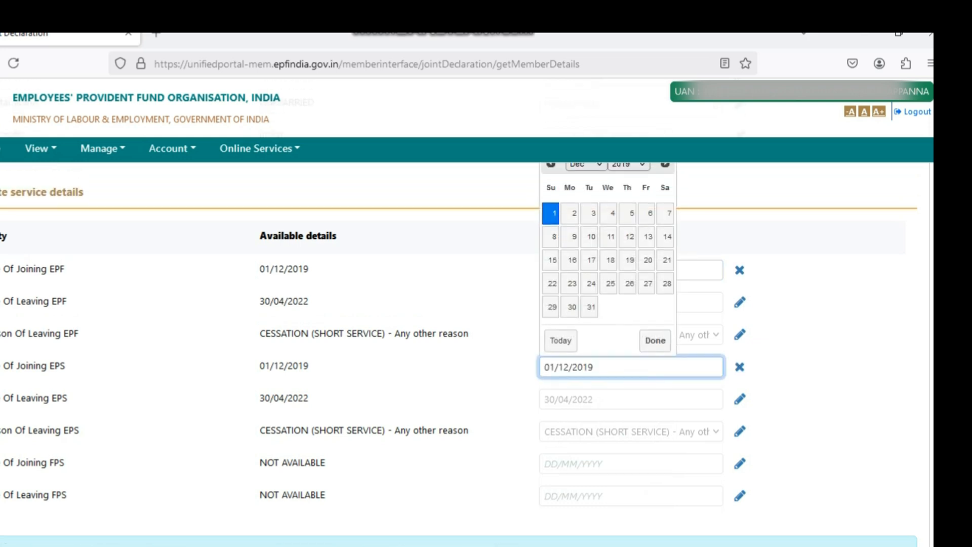
pyautogui.click(628, 210)
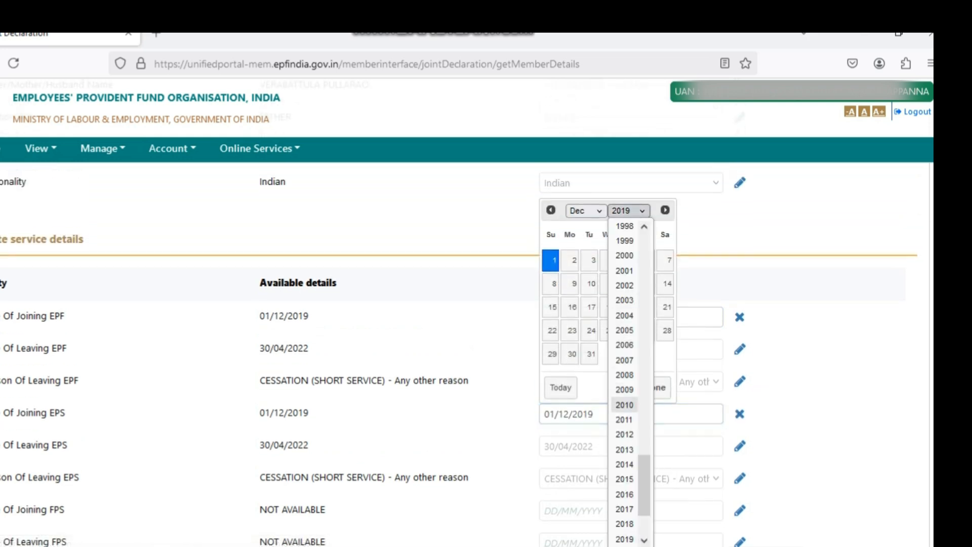
pyautogui.scroll(-2, 624, 479)
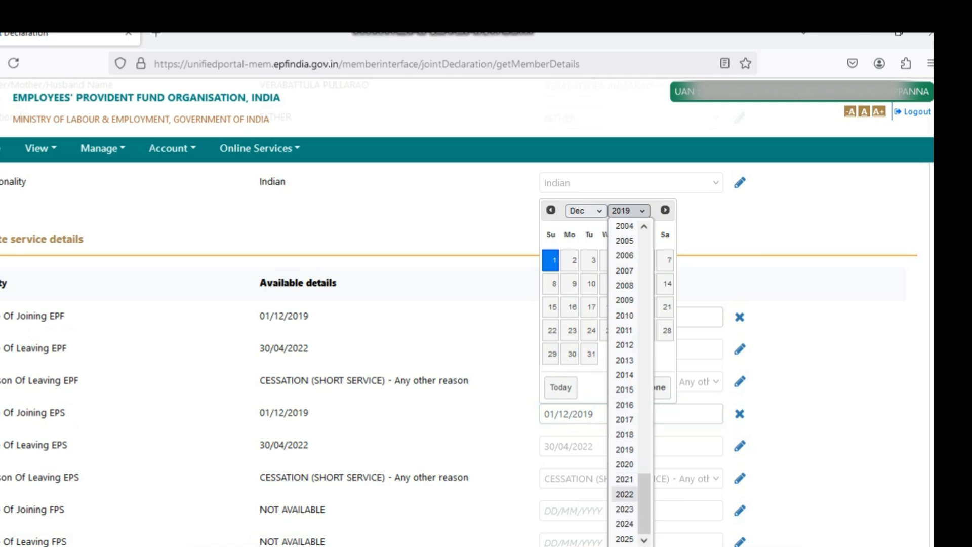
pyautogui.click(624, 464)
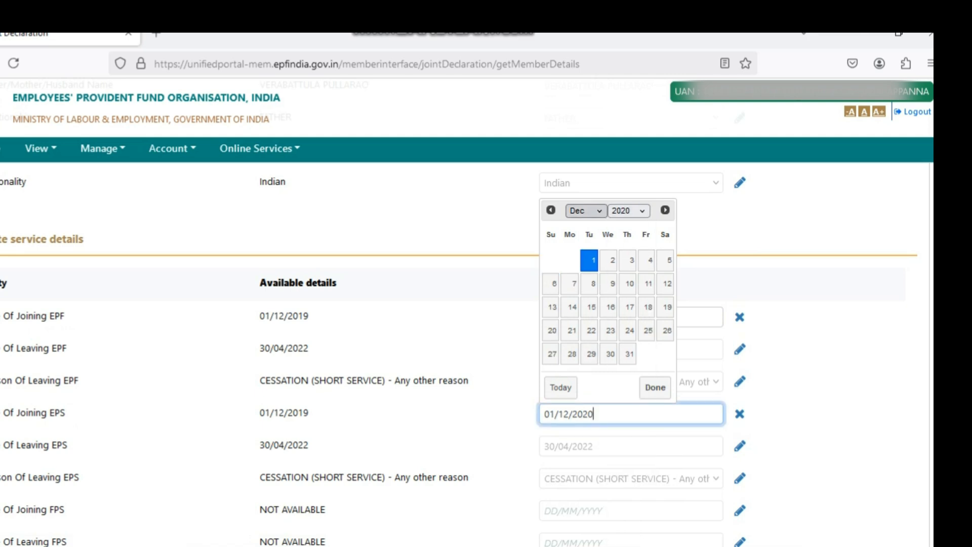
pyautogui.click(586, 210)
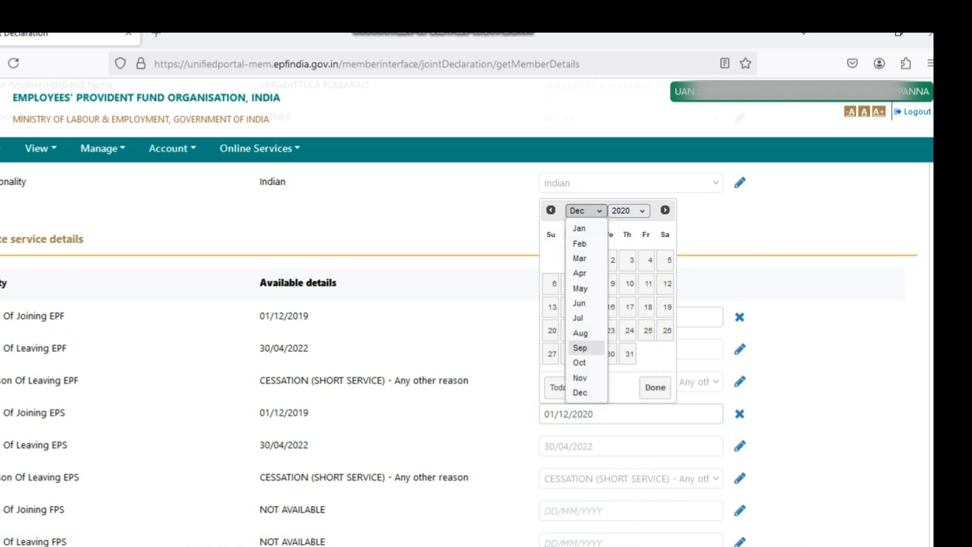
pyautogui.click(581, 333)
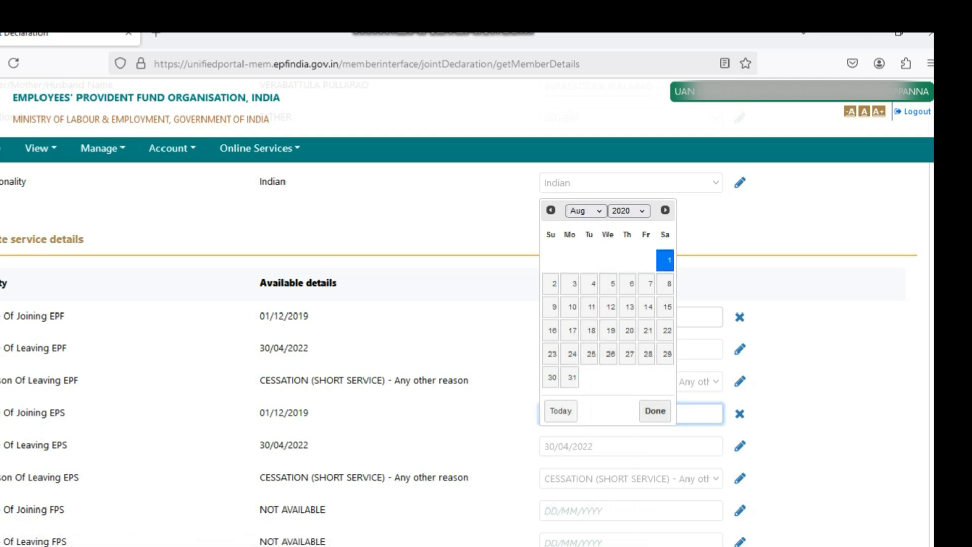
pyautogui.click(655, 411)
# Proceed with the requested EPF and EPS joining date changes to the review of the declaration
pyautogui.scroll(-3, 456, 329)
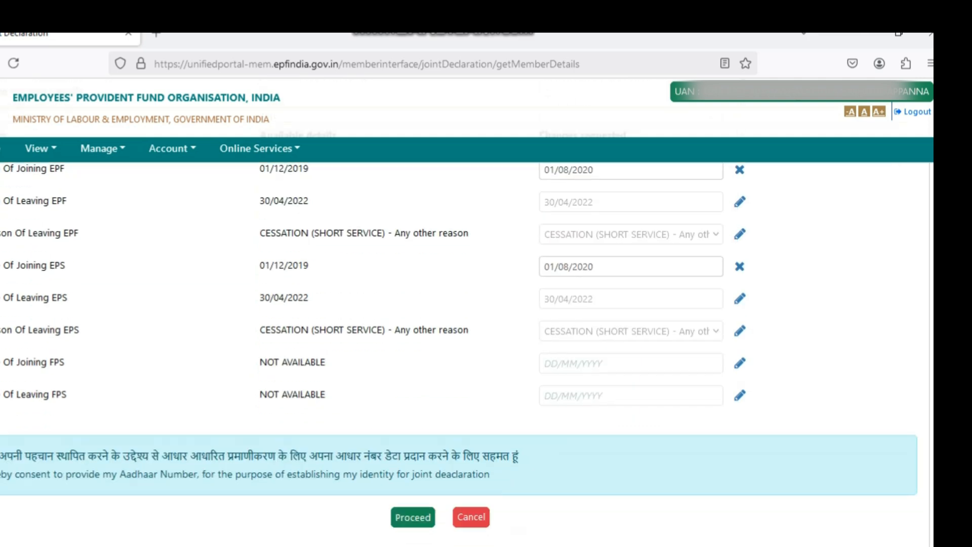
pyautogui.scroll(-2, 456, 304)
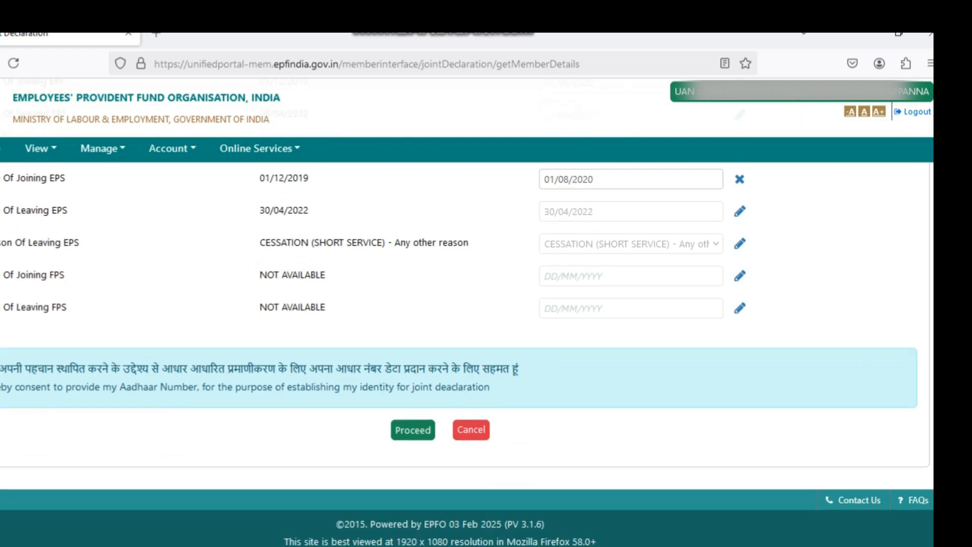
pyautogui.click(413, 430)
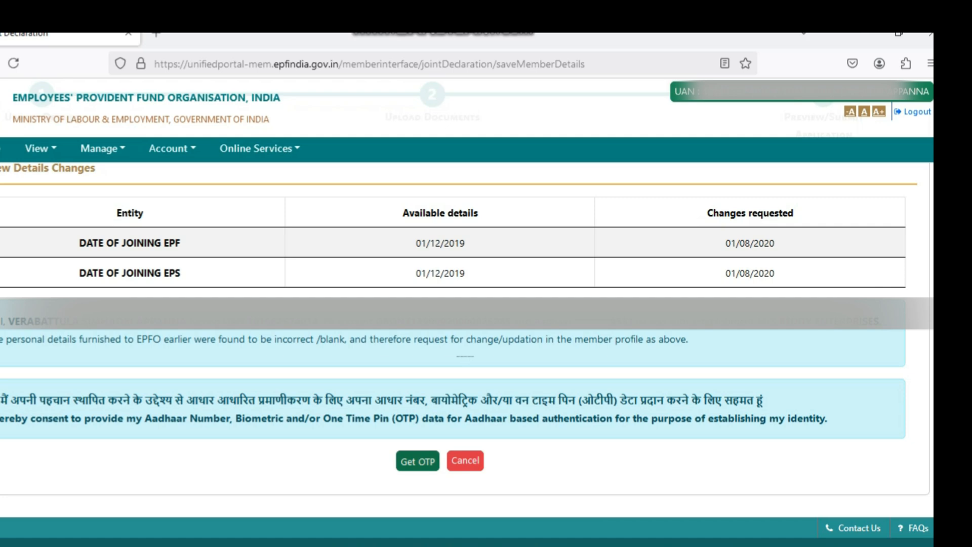
# Request an OTP for the joint declaration, enter the one-time password and submit it
pyautogui.click(418, 460)
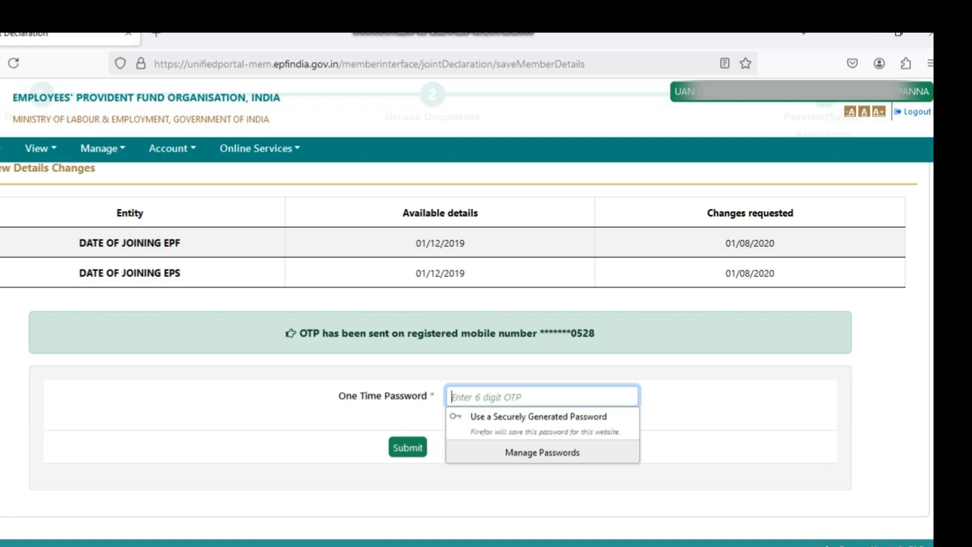
pyautogui.write('***')
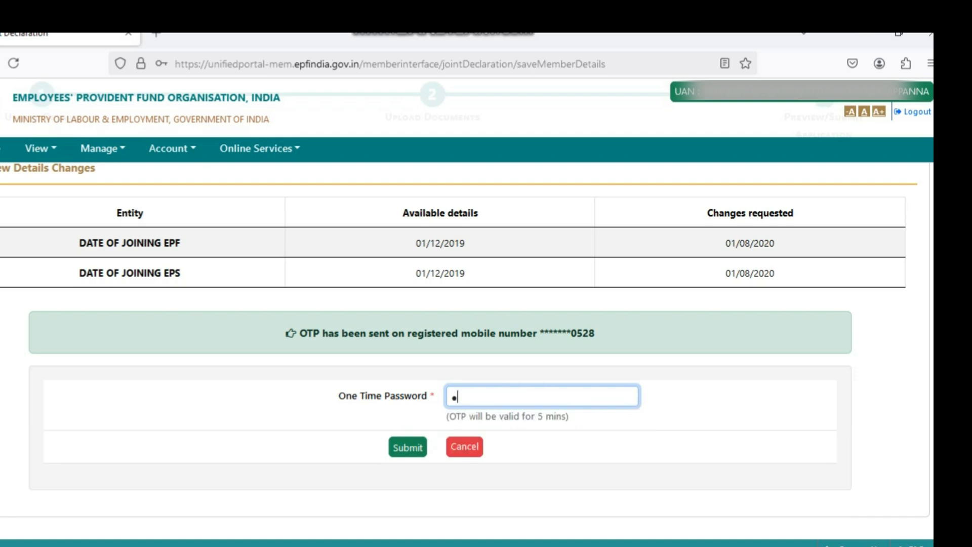
pyautogui.write('***')
pyautogui.press('Return')
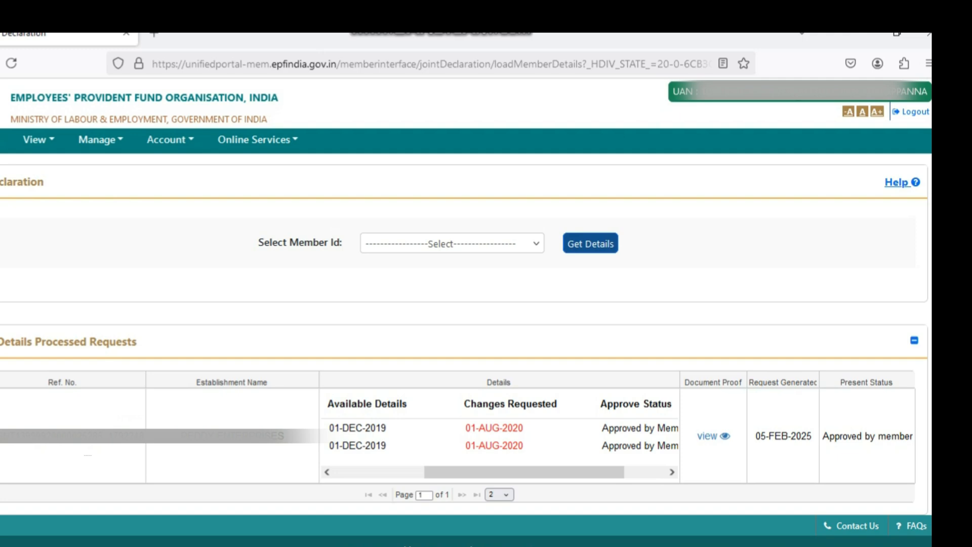
# View the uploaded supporting documents of the processed joint declaration request, and close the list
pyautogui.click(708, 436)
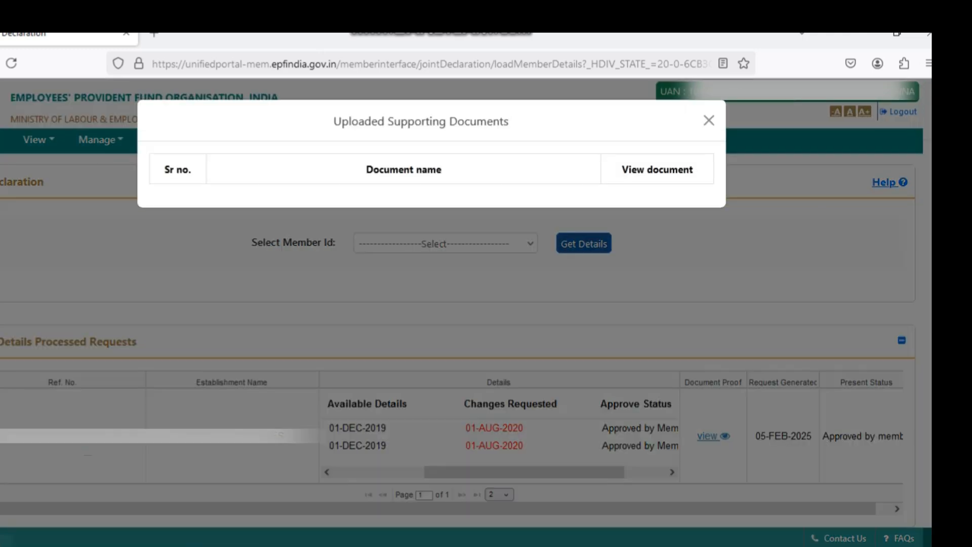
pyautogui.click(709, 120)
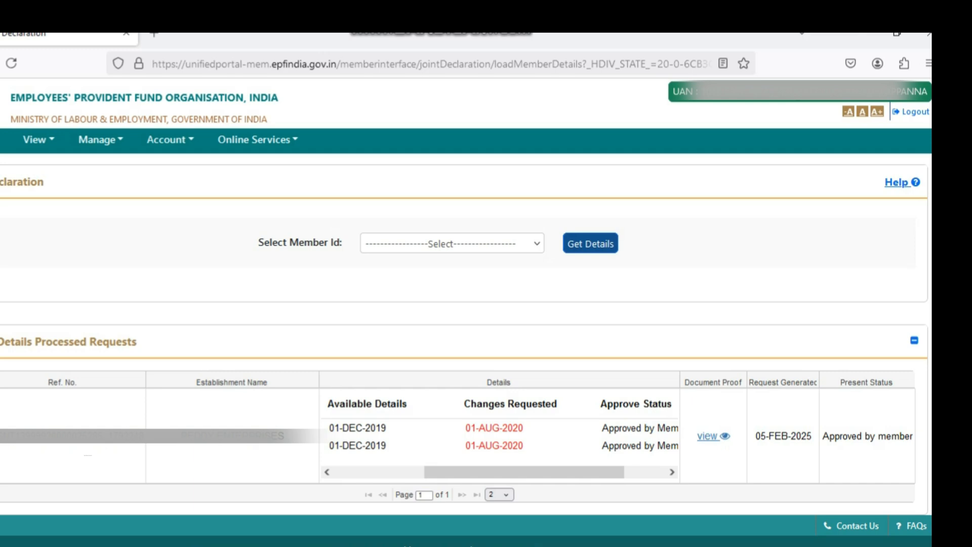
# Open a new browser tab ready for entering a web address
pyautogui.hotkey('ctrl', 't')
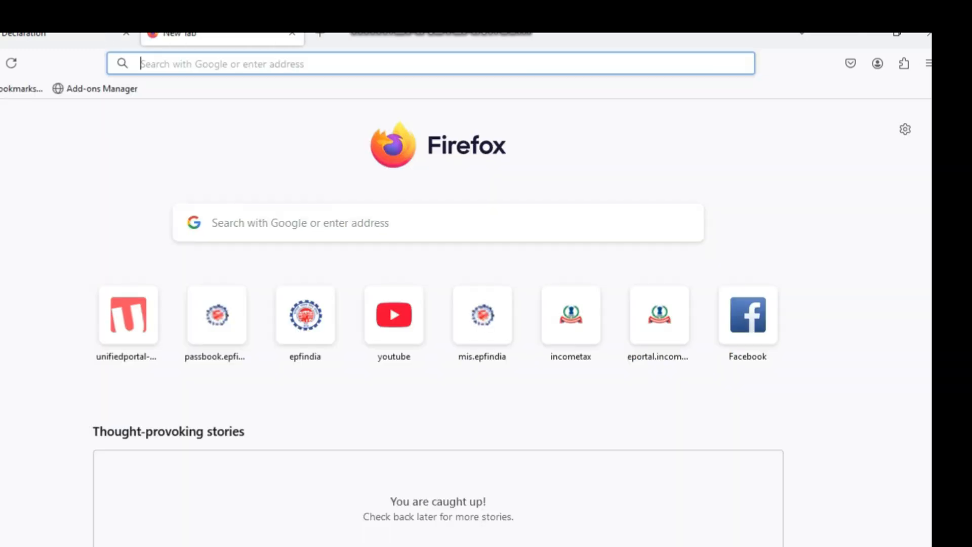
pyautogui.click(430, 64)
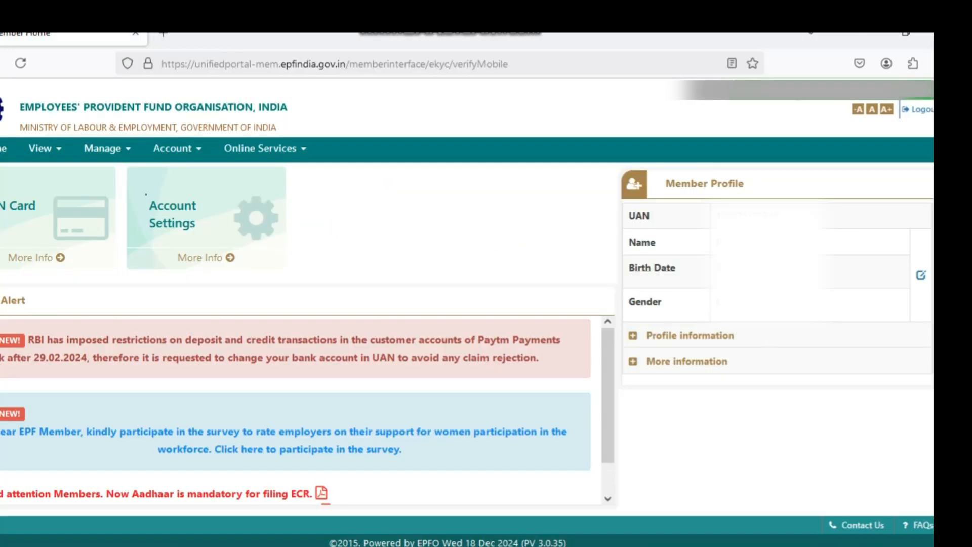